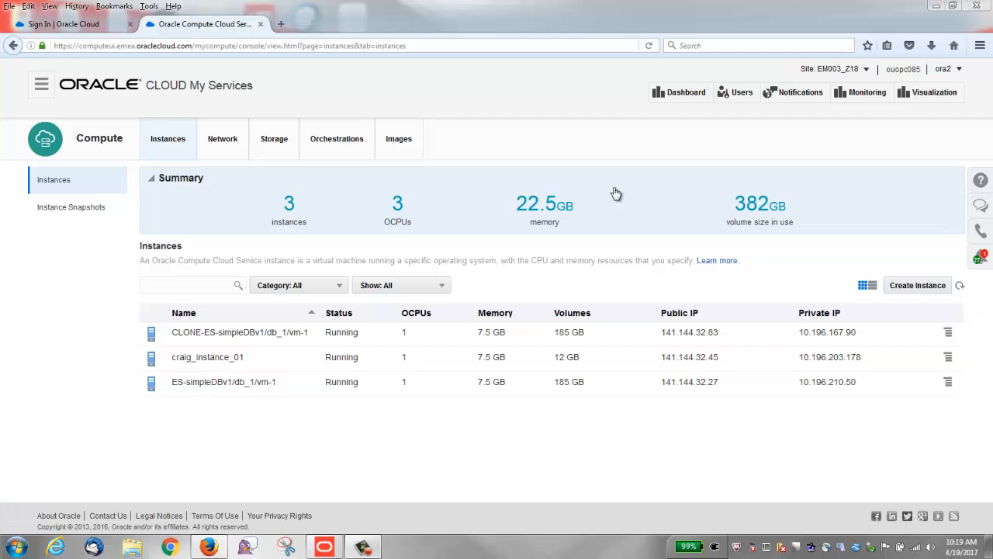
Step: Open a Command Prompt, ping craig_instance_01's public IP 141.144.32.45, stop the ping and return to the cloud console
{"action": "left_click", "coordinate": [167, 140]}
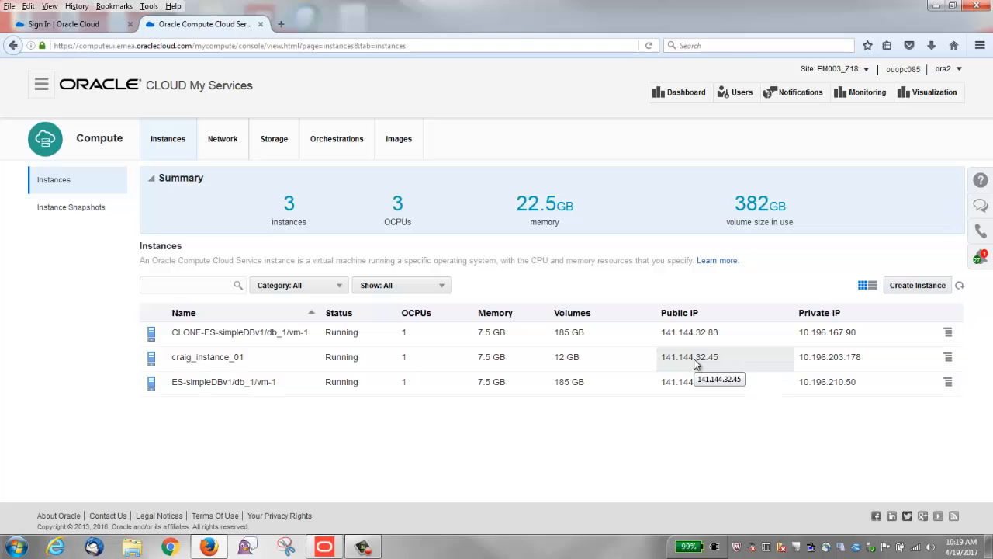
{"action": "left_click", "coordinate": [18, 545]}
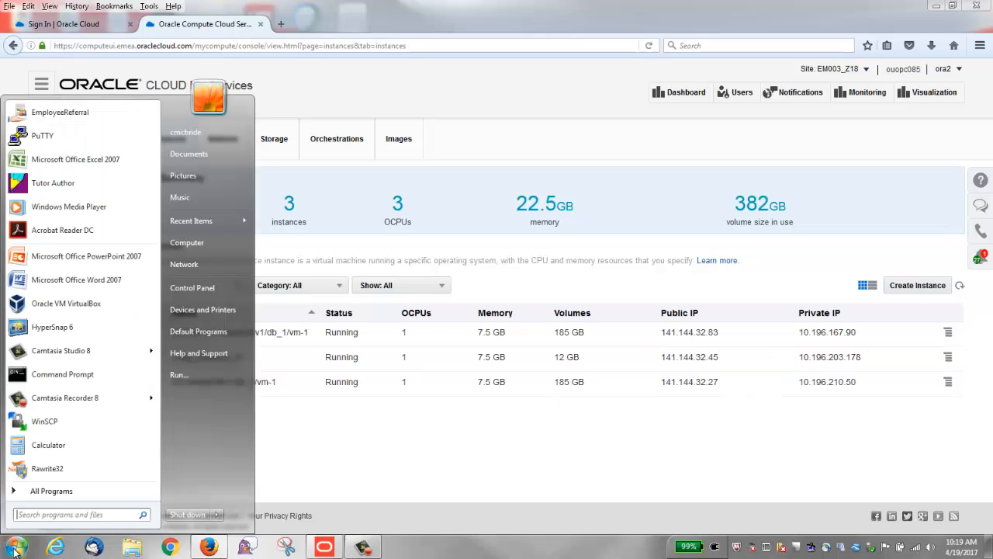
{"action": "left_click", "coordinate": [51, 375]}
{"action": "type", "text": "p"}
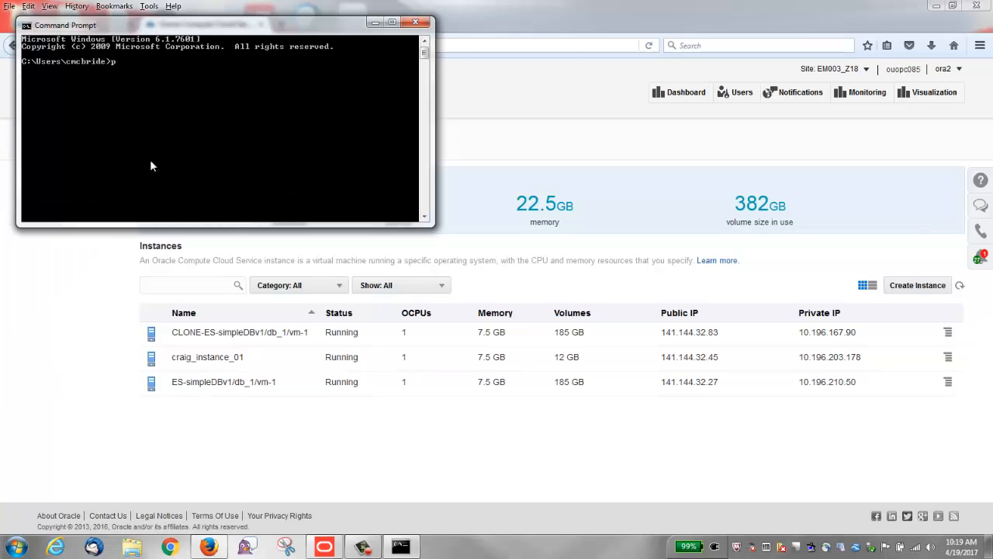
{"action": "type", "text": "ing 141.144.32.45"}
{"action": "key", "text": "Return"}
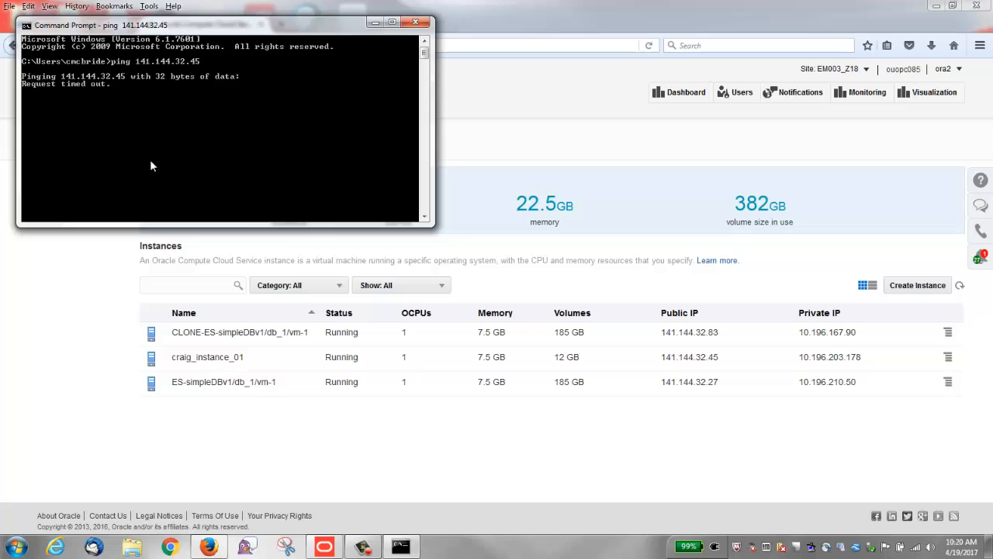
{"action": "key", "text": "ctrl+c"}
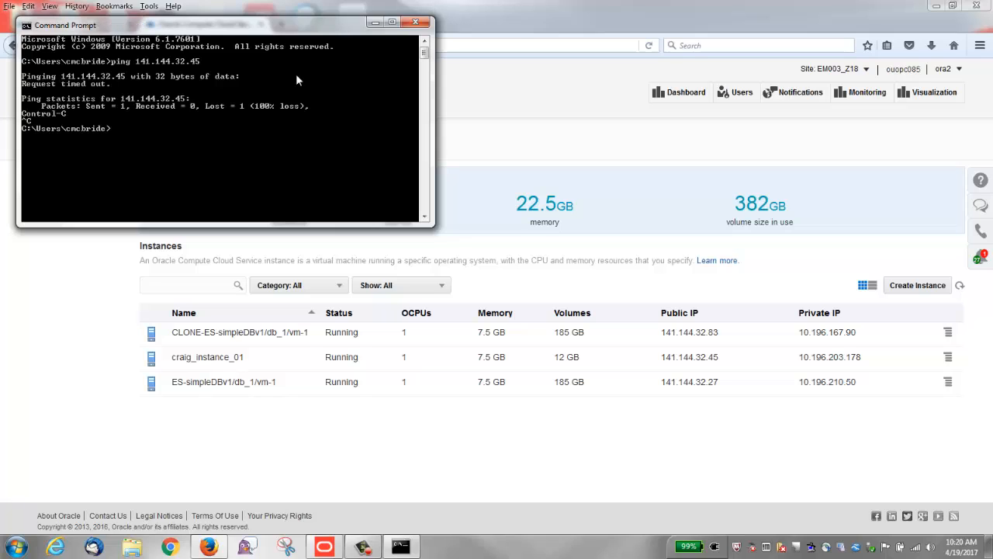
{"action": "left_click", "coordinate": [375, 21]}
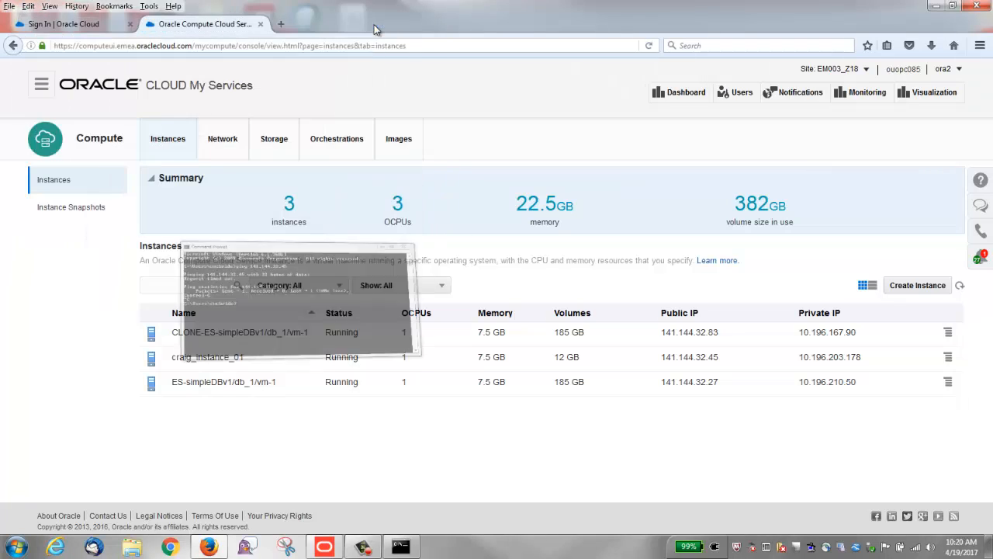
Step: Create a shared-network security list named craig_seclist_enable_pings with the description "Security List to enable pings to my instance."
{"action": "left_click", "coordinate": [224, 140]}
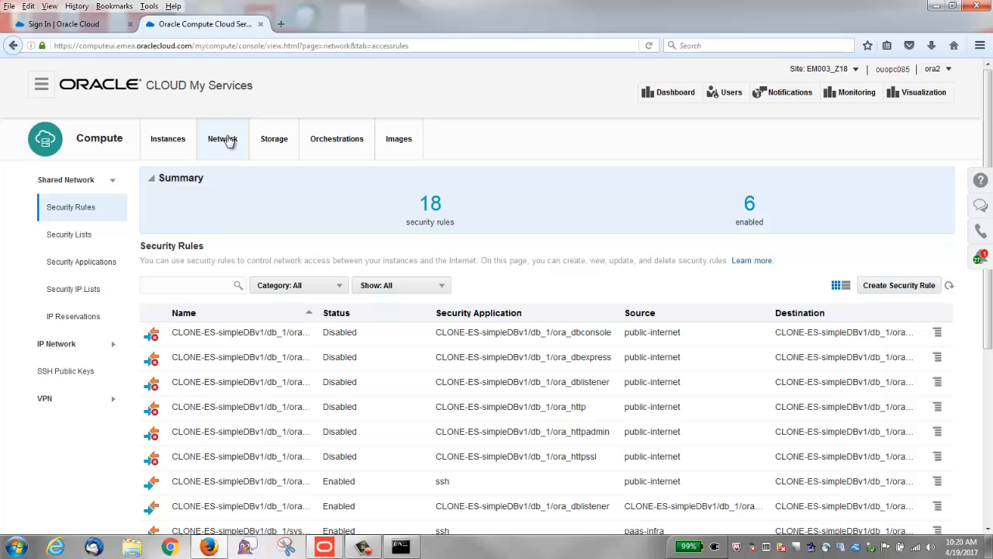
{"action": "left_click", "coordinate": [70, 236]}
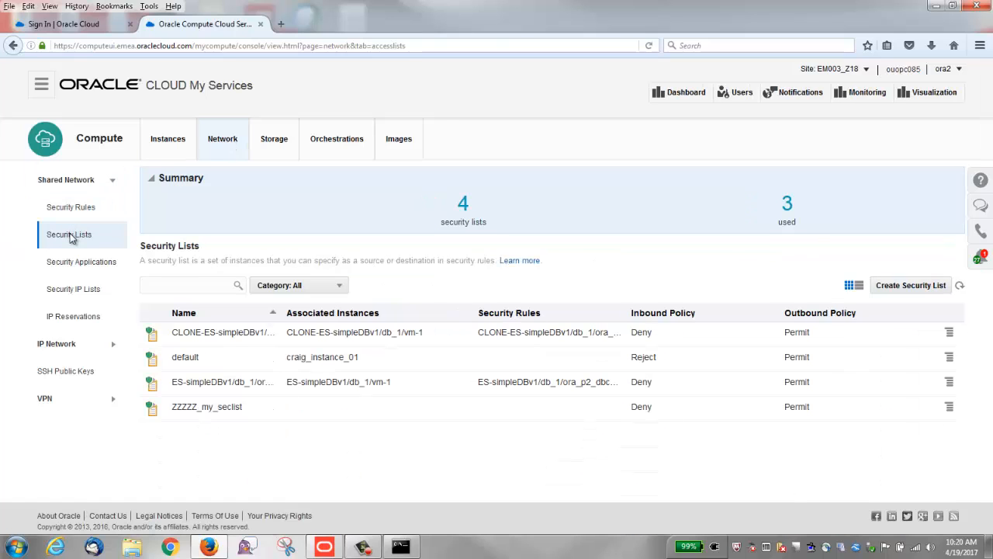
{"action": "left_click", "coordinate": [894, 287]}
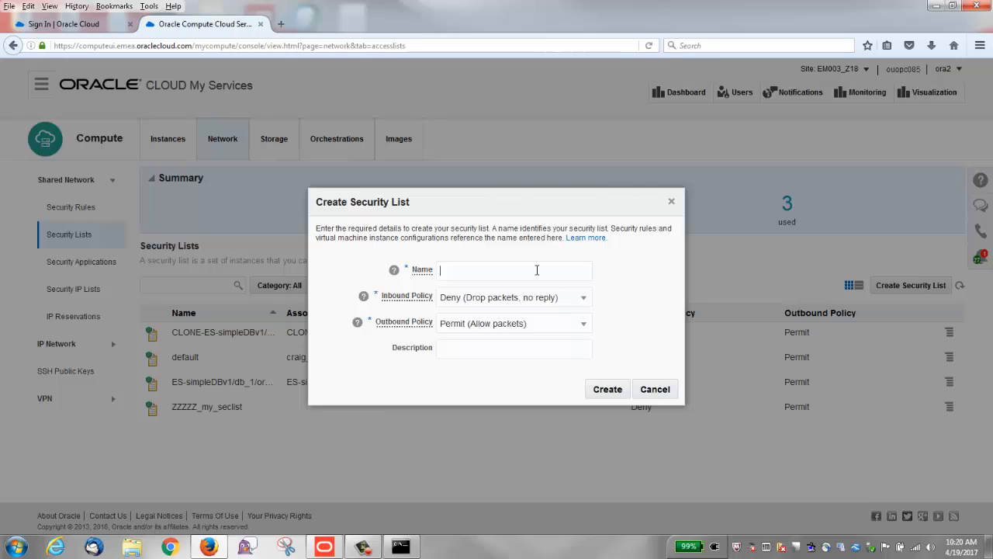
{"action": "type", "text": "craig_seclist_enable_pings"}
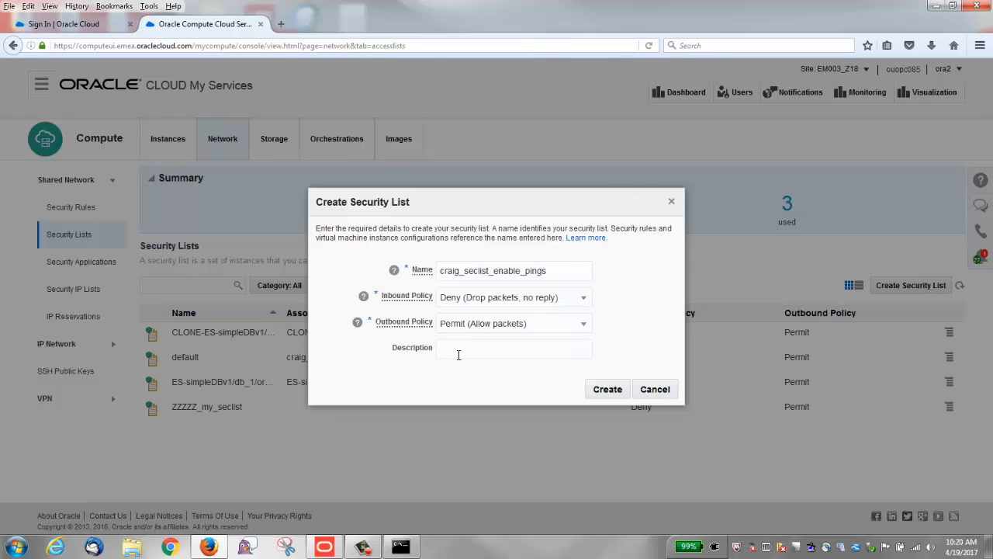
{"action": "left_click", "coordinate": [459, 355]}
{"action": "type", "text": "Security List to enable pings to my "}
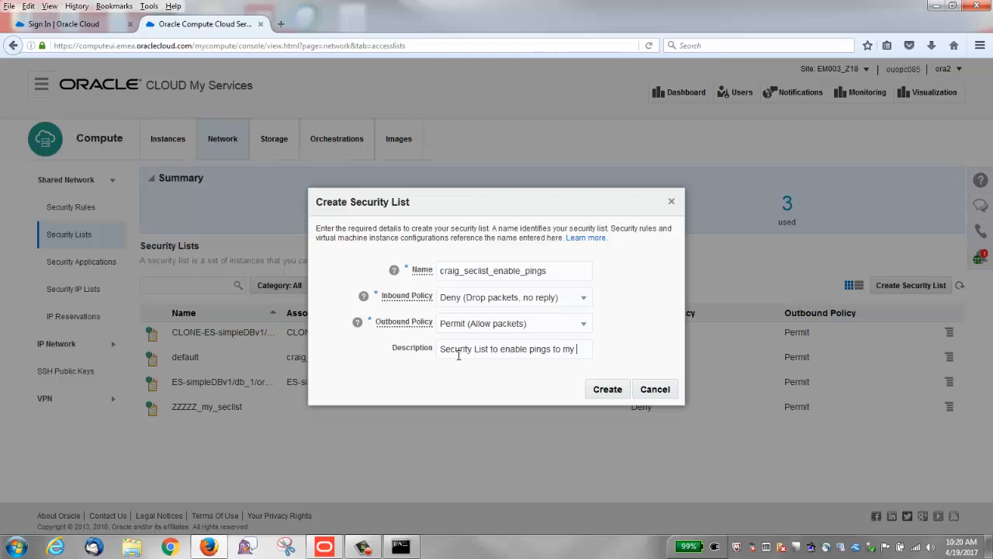
{"action": "type", "text": "instance."}
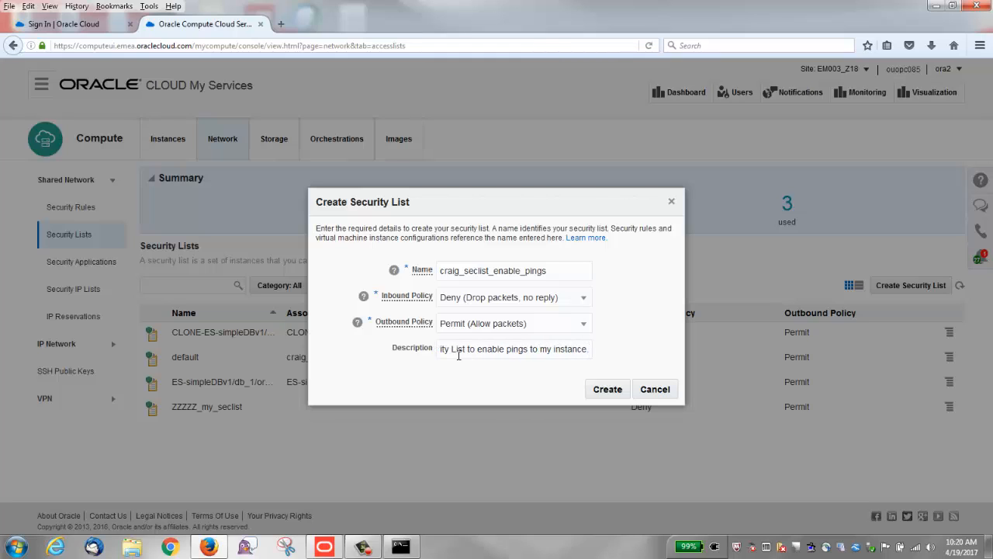
{"action": "left_click", "coordinate": [597, 389]}
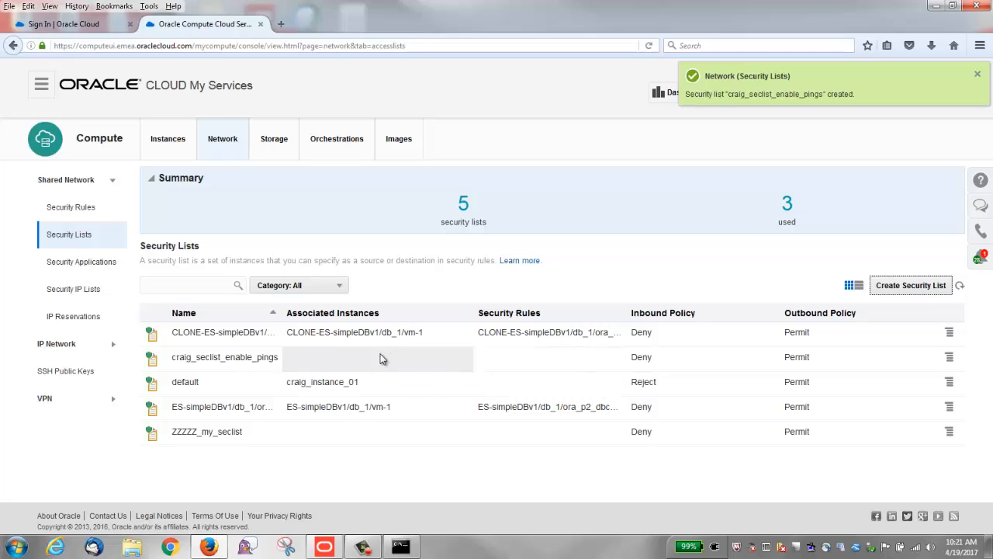
Step: Add craig_instance_01 to the craig_seclist_enable_pings security list from the instance's details
{"action": "left_click", "coordinate": [169, 140]}
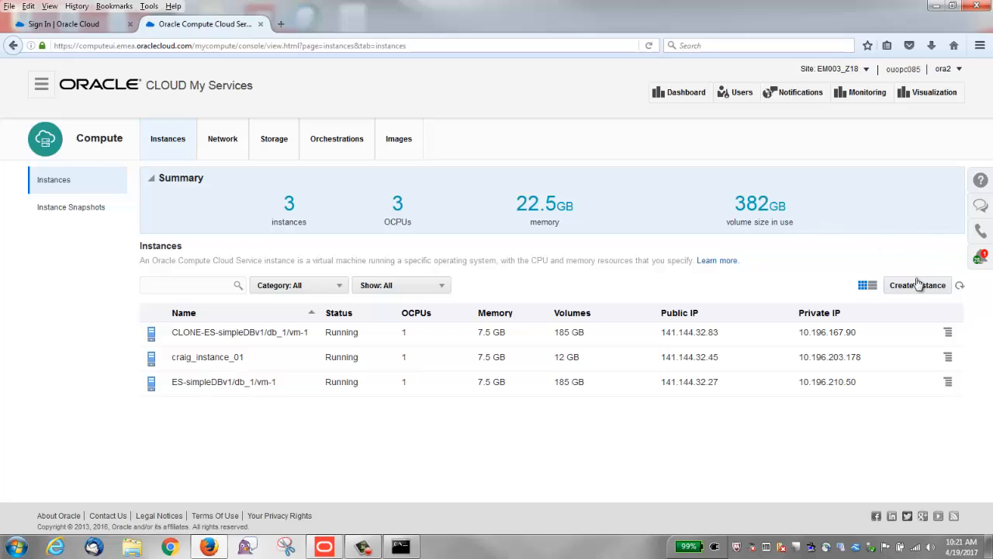
{"action": "left_click", "coordinate": [949, 358]}
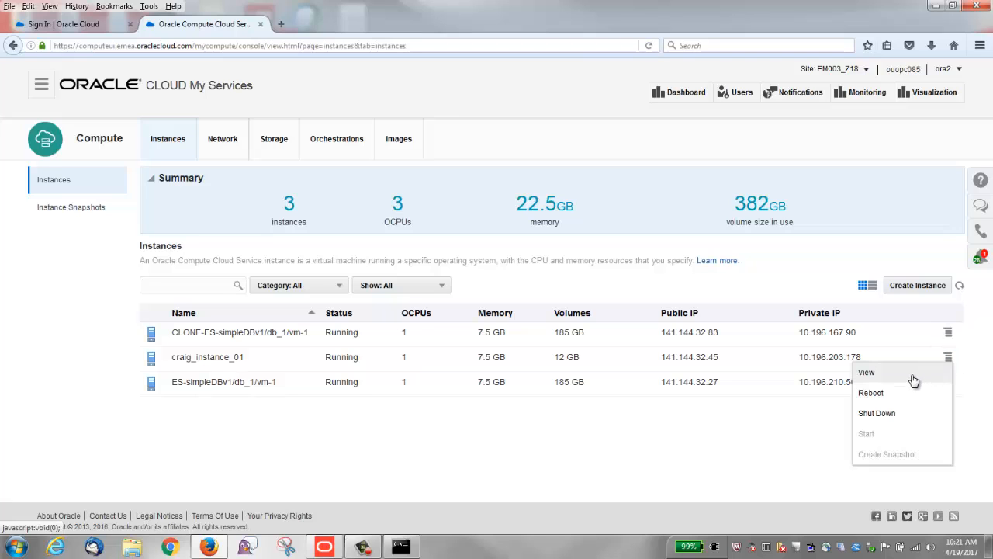
{"action": "left_click", "coordinate": [914, 377]}
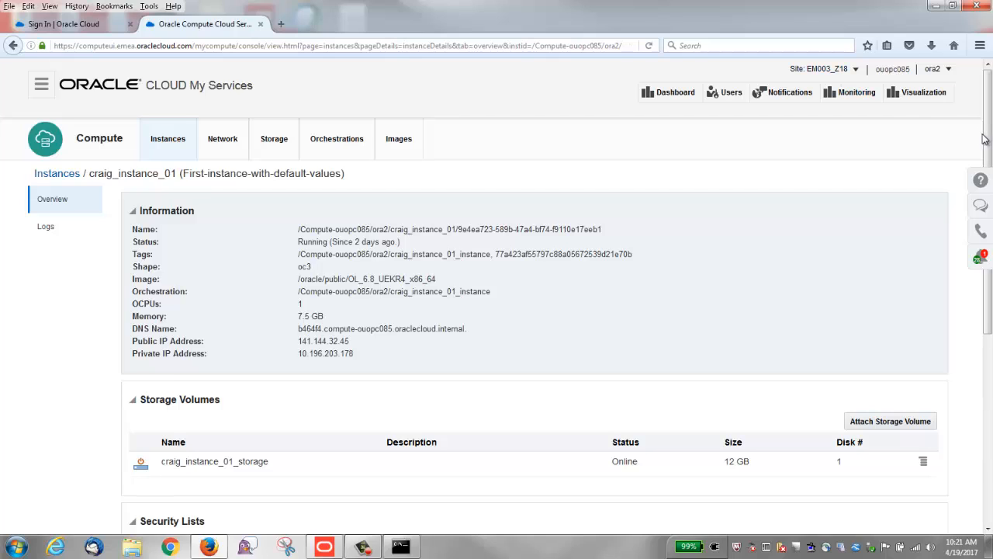
{"action": "left_click_drag", "start_coordinate": [987, 146], "coordinate": [987, 284]}
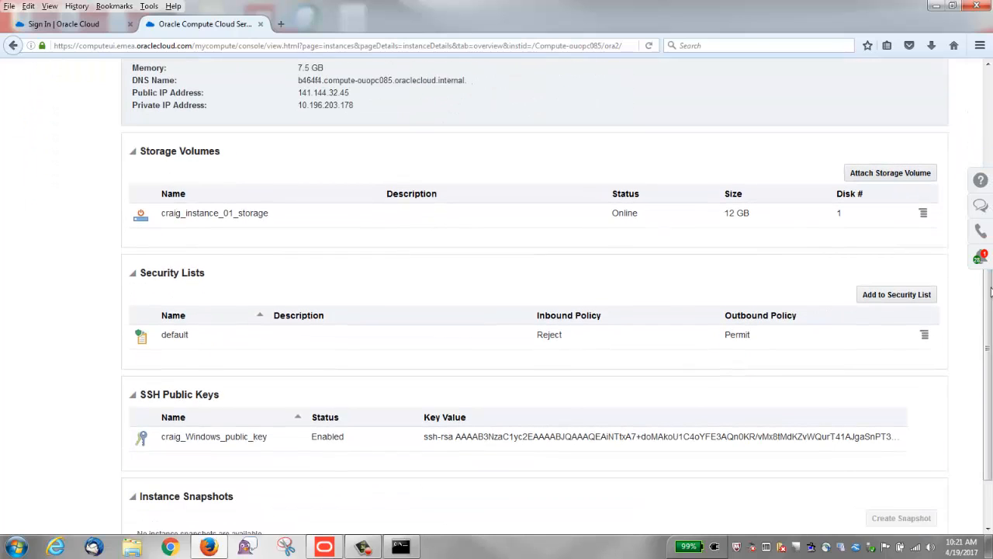
{"action": "left_click", "coordinate": [894, 297]}
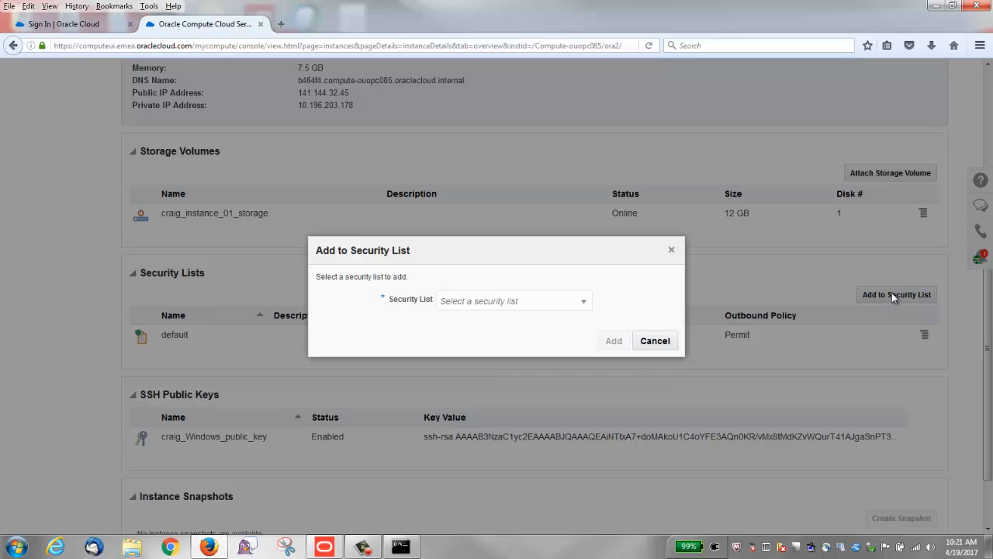
{"action": "left_click", "coordinate": [584, 303]}
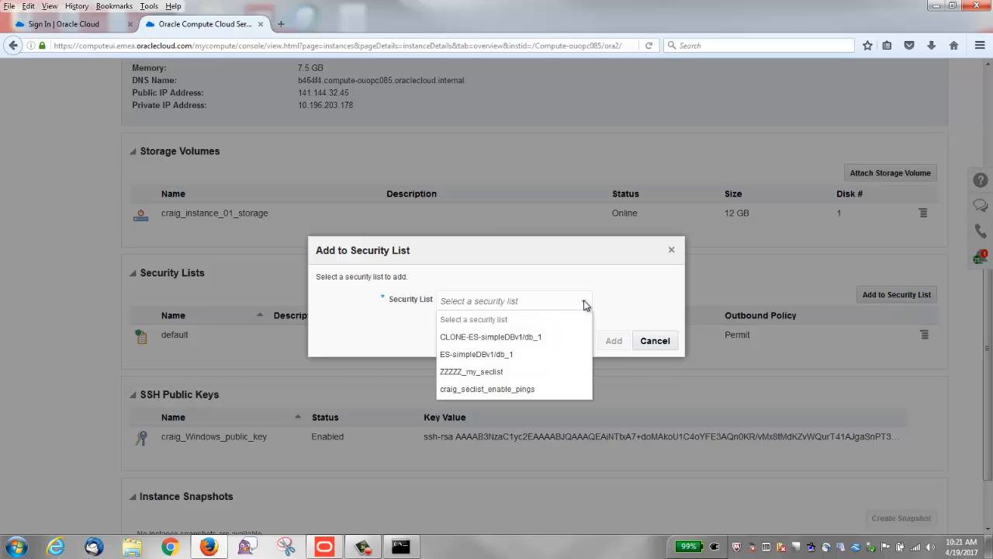
{"action": "left_click", "coordinate": [544, 390]}
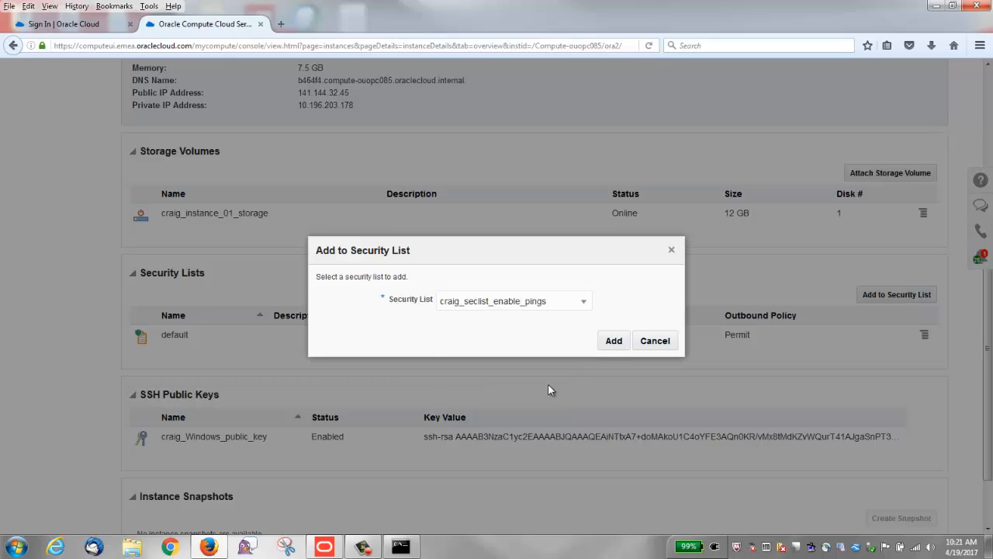
{"action": "left_click", "coordinate": [612, 342]}
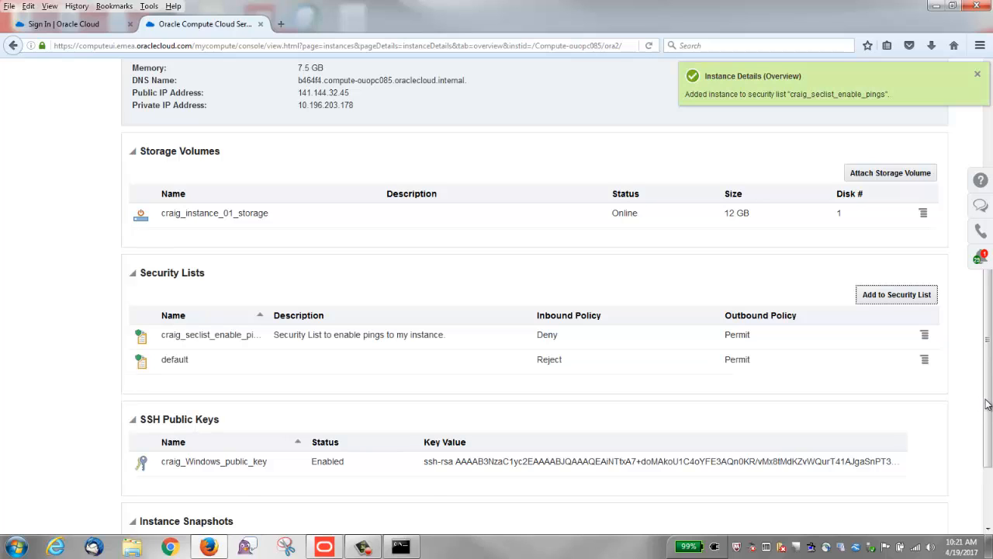
Step: Check the shared network's security lists for the instance associated with craig_seclist_enable_pings
{"action": "left_click_drag", "start_coordinate": [987, 404], "coordinate": [984, 142]}
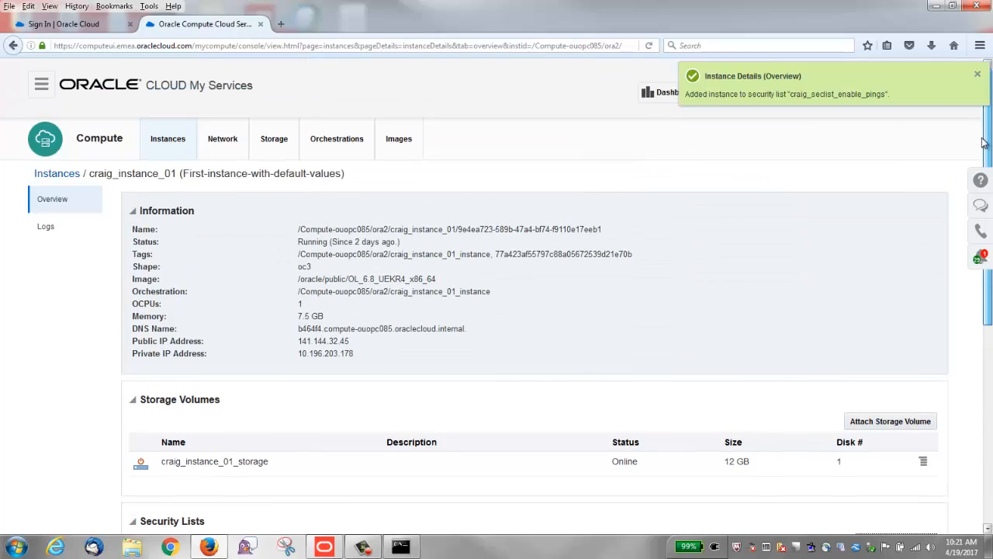
{"action": "left_click", "coordinate": [223, 143]}
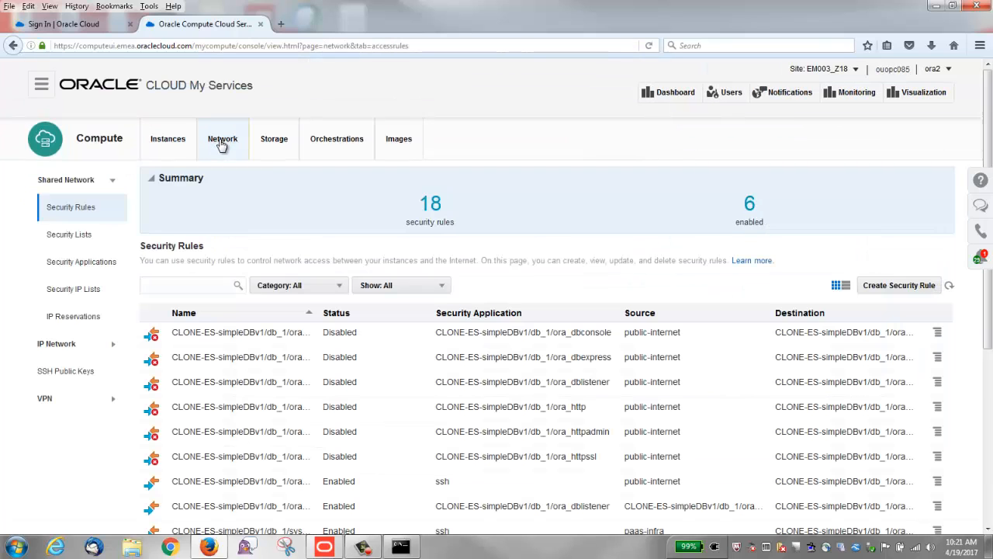
{"action": "left_click", "coordinate": [81, 239]}
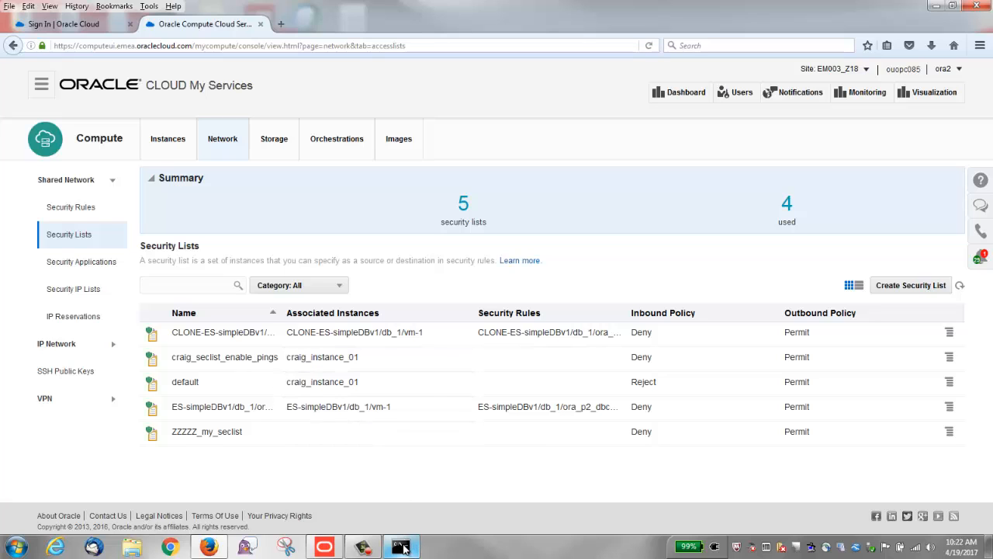
Step: Switch to the Command Prompt, ping 141.144.32.45 again, stop the ping and return to the cloud console
{"action": "mouse_move", "coordinate": [403, 548]}
{"action": "left_click", "coordinate": [355, 448]}
{"action": "left_click", "coordinate": [297, 138]}
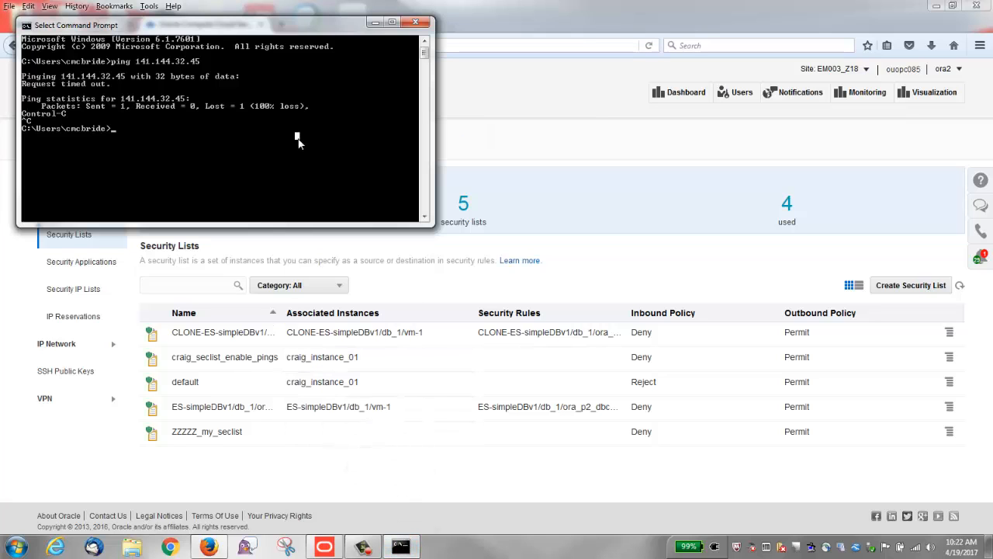
{"action": "key", "text": "Escape"}
{"action": "key", "text": "Up"}
{"action": "key", "text": "Return"}
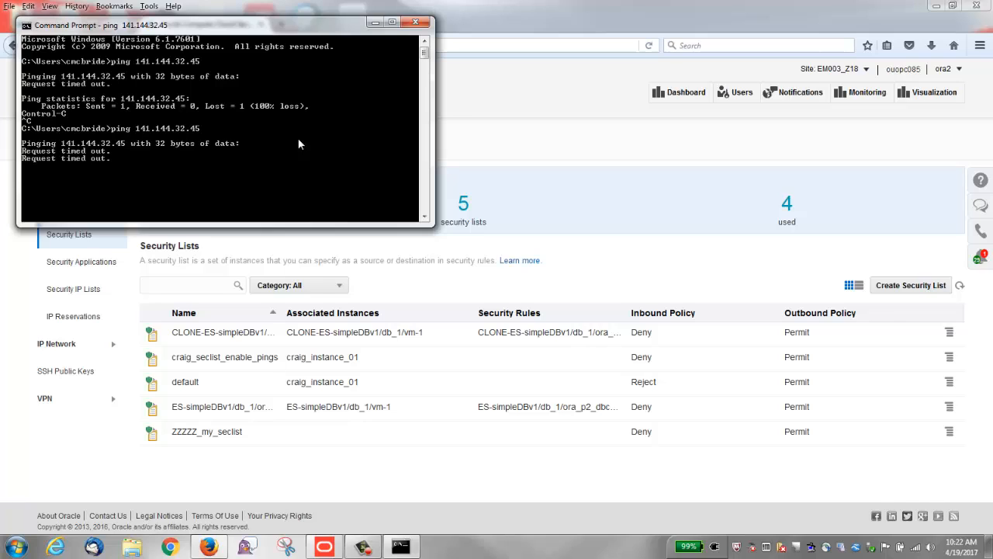
{"action": "key", "text": "ctrl+c"}
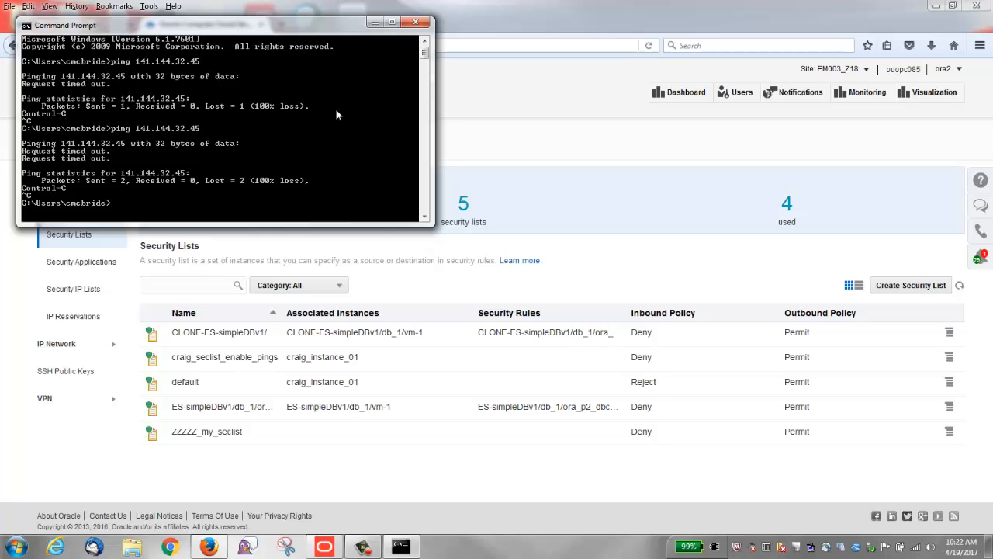
{"action": "left_click", "coordinate": [376, 22]}
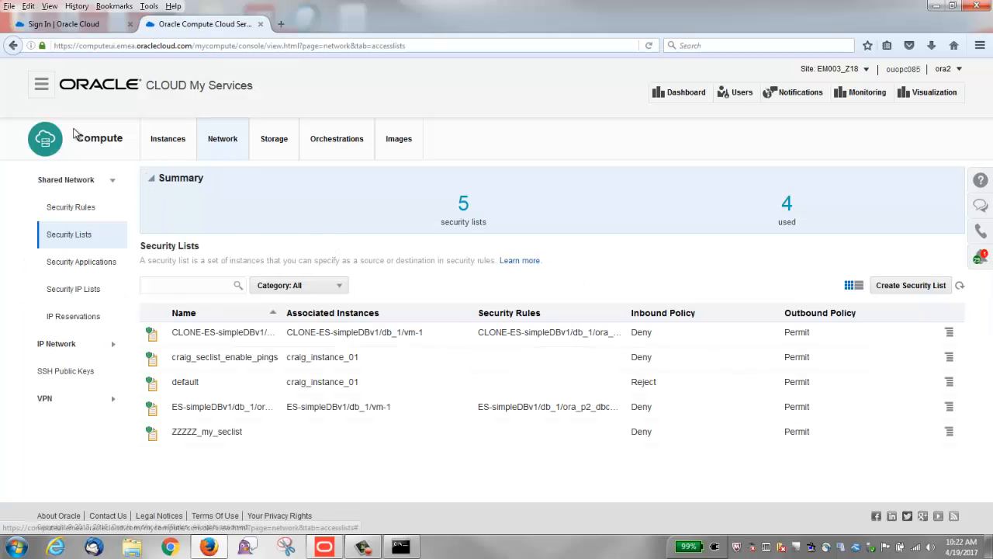
Step: Look through the shared network's security applications for the ICMP ping entries
{"action": "left_click", "coordinate": [80, 261]}
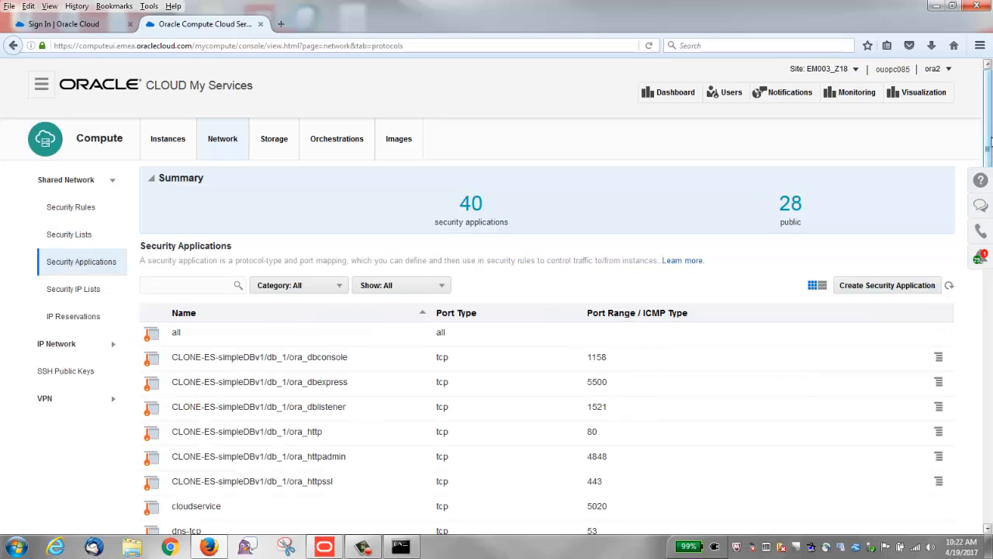
{"action": "scroll", "coordinate": [989, 180], "scroll_direction": "down", "scroll_amount": 3}
{"action": "scroll", "coordinate": [547, 295], "scroll_direction": "down", "scroll_amount": 4}
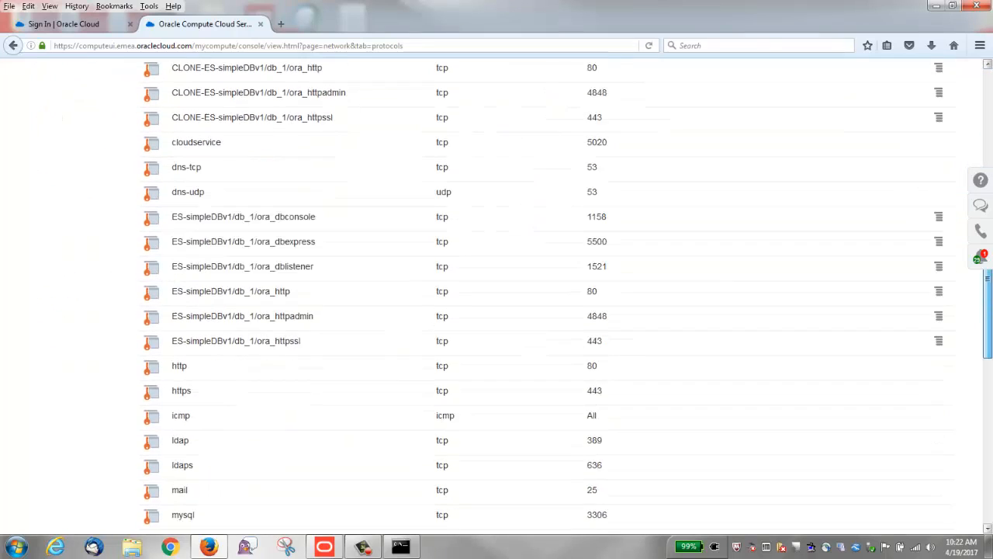
{"action": "scroll", "coordinate": [648, 365], "scroll_direction": "down", "scroll_amount": 2}
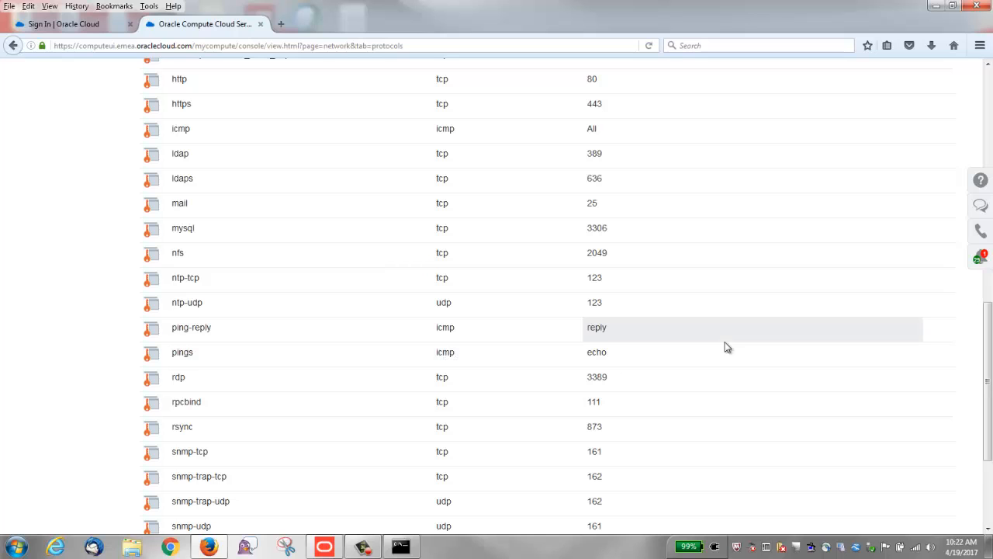
{"action": "left_click_drag", "start_coordinate": [990, 359], "coordinate": [980, 53]}
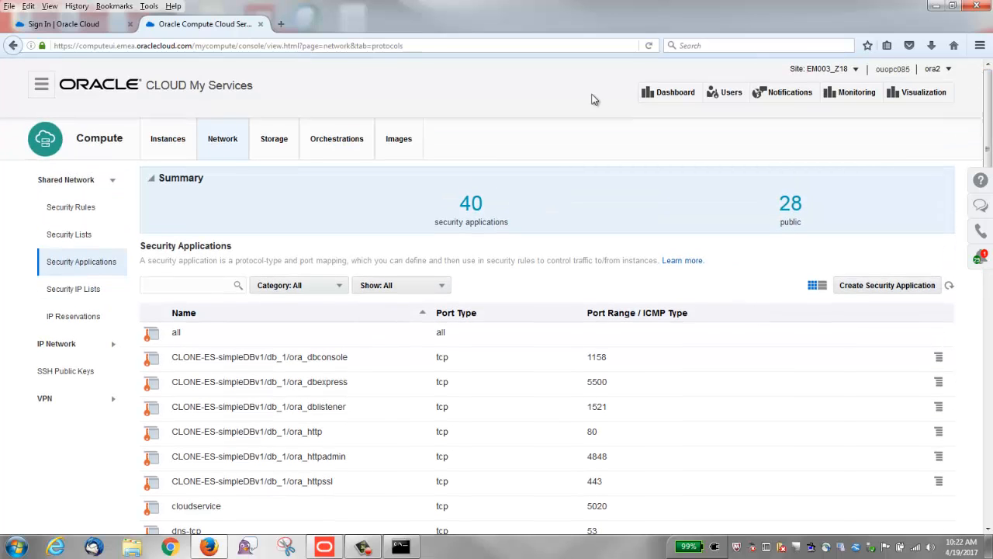
Step: Start a new shared-network security rule named craig_secrule_pings with pings as its security application
{"action": "left_click", "coordinate": [70, 208]}
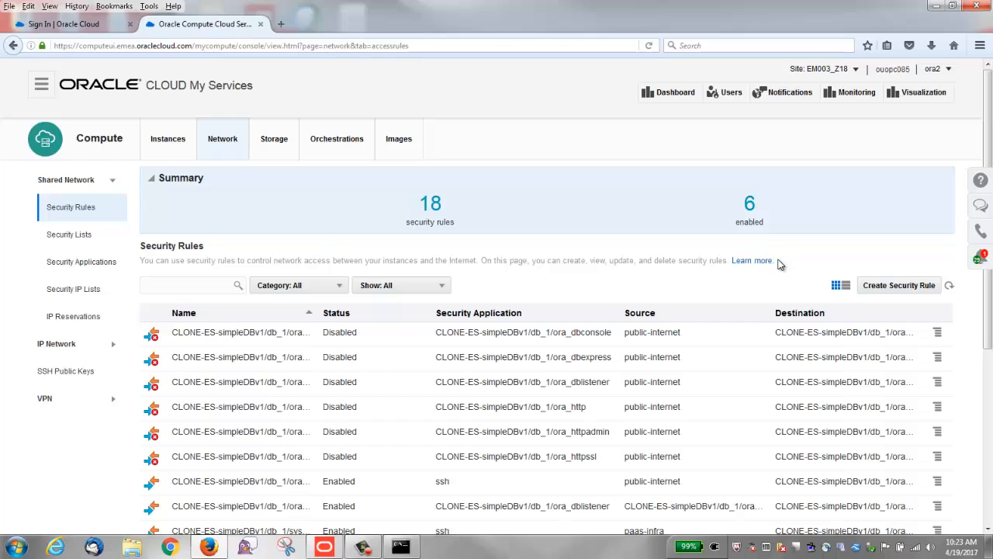
{"action": "left_click", "coordinate": [907, 287]}
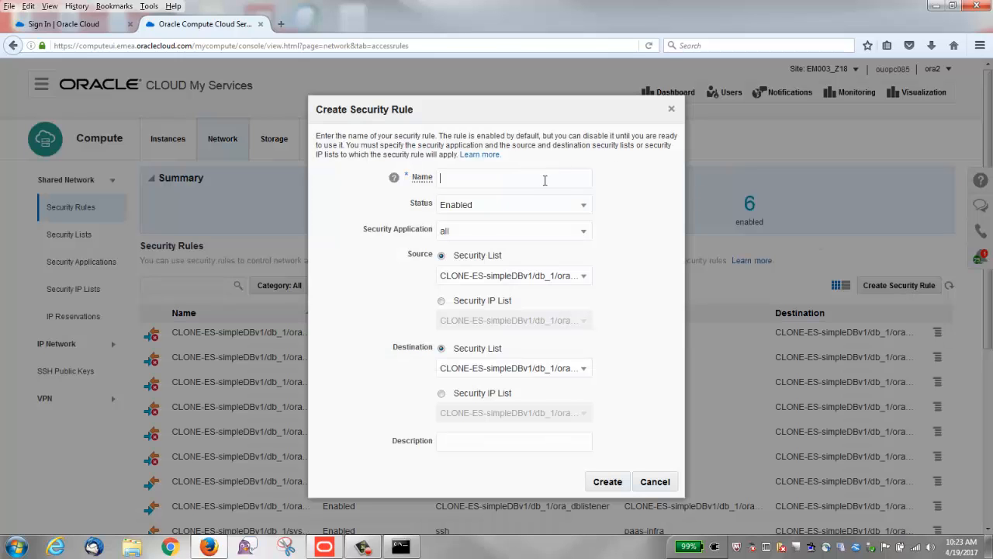
{"action": "type", "text": "craig_secrule_pings"}
{"action": "left_click", "coordinate": [588, 233]}
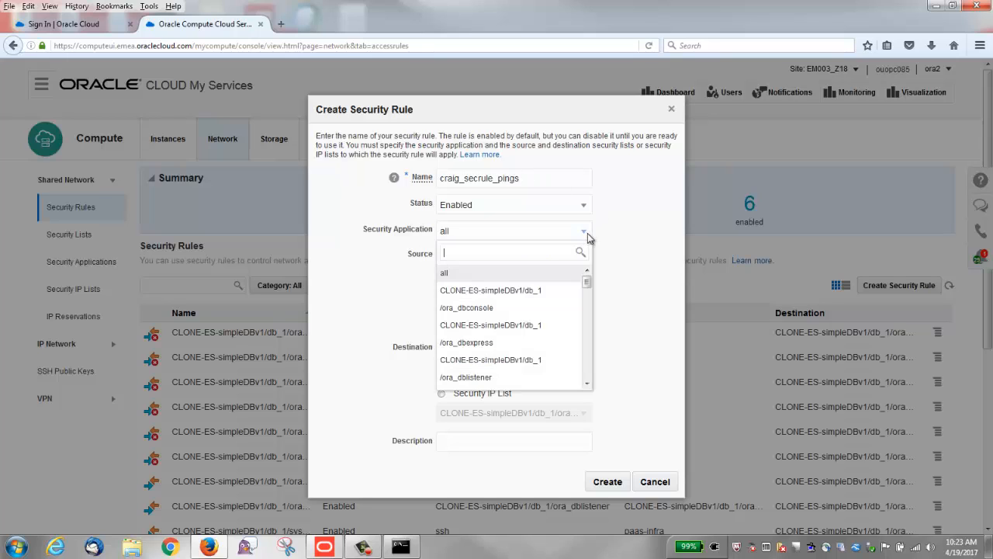
{"action": "left_click_drag", "start_coordinate": [587, 281], "coordinate": [590, 349]}
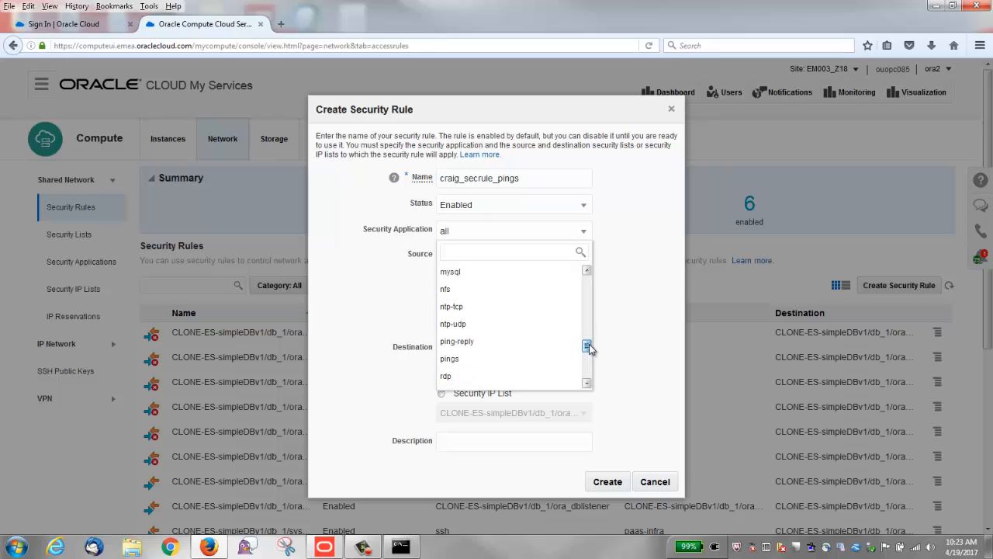
{"action": "left_click", "coordinate": [529, 354]}
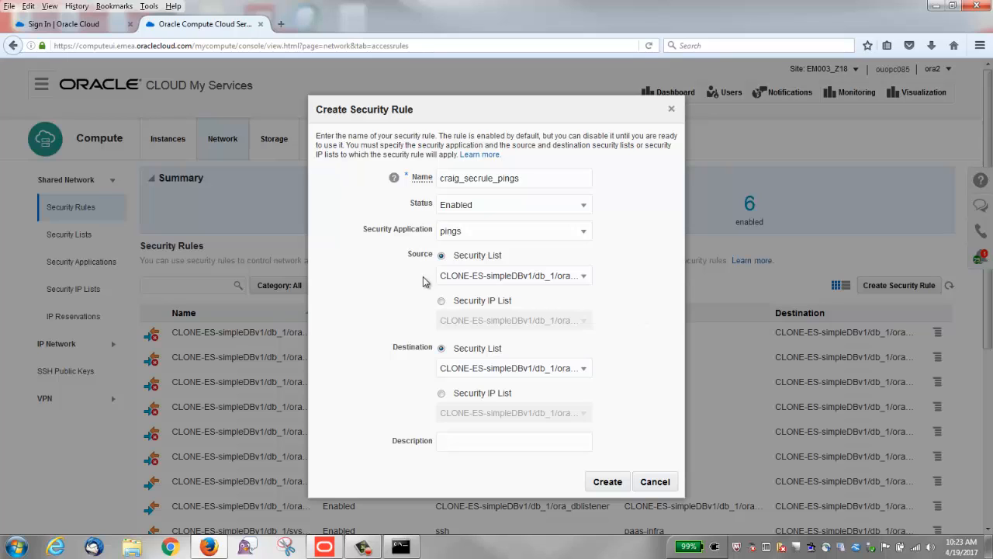
Step: Set the rule's source to the public-internet security IP list and its destination to the craig_seclist_enable_pings security list
{"action": "left_click", "coordinate": [442, 303]}
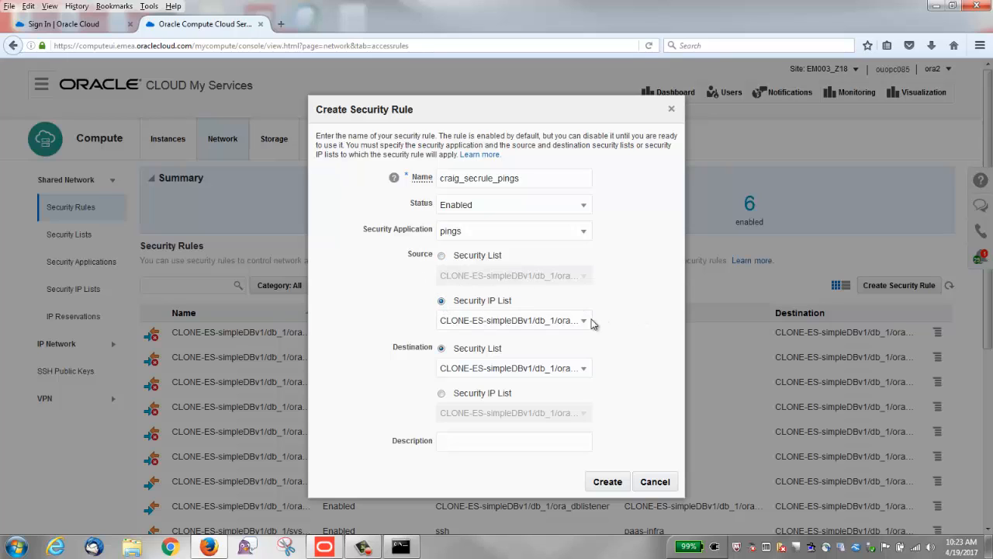
{"action": "left_click", "coordinate": [585, 322]}
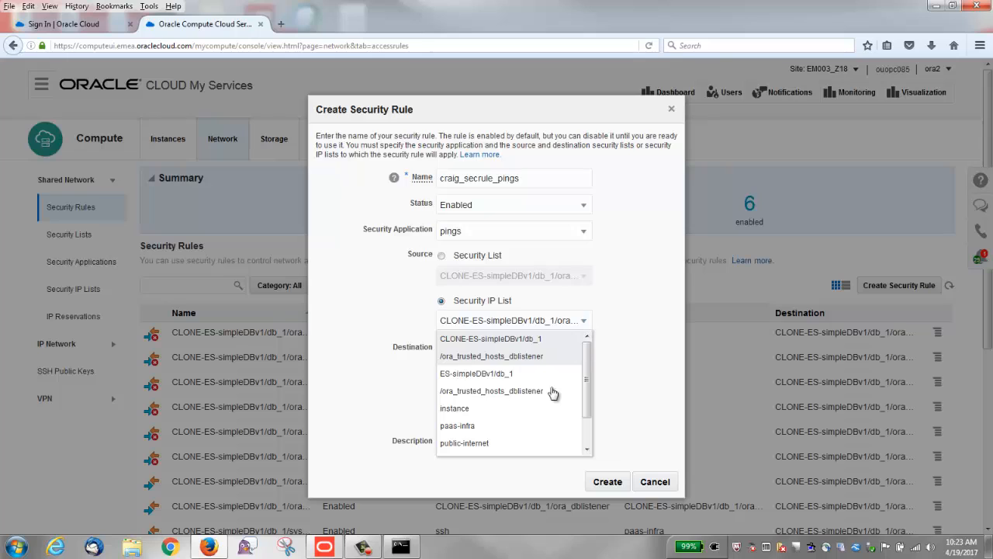
{"action": "left_click", "coordinate": [510, 446]}
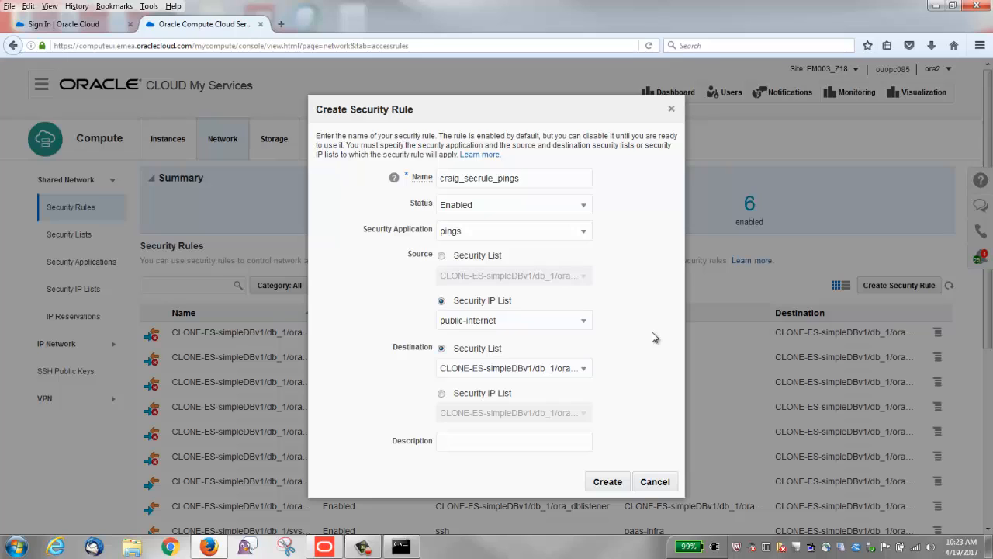
{"action": "left_click", "coordinate": [585, 371]}
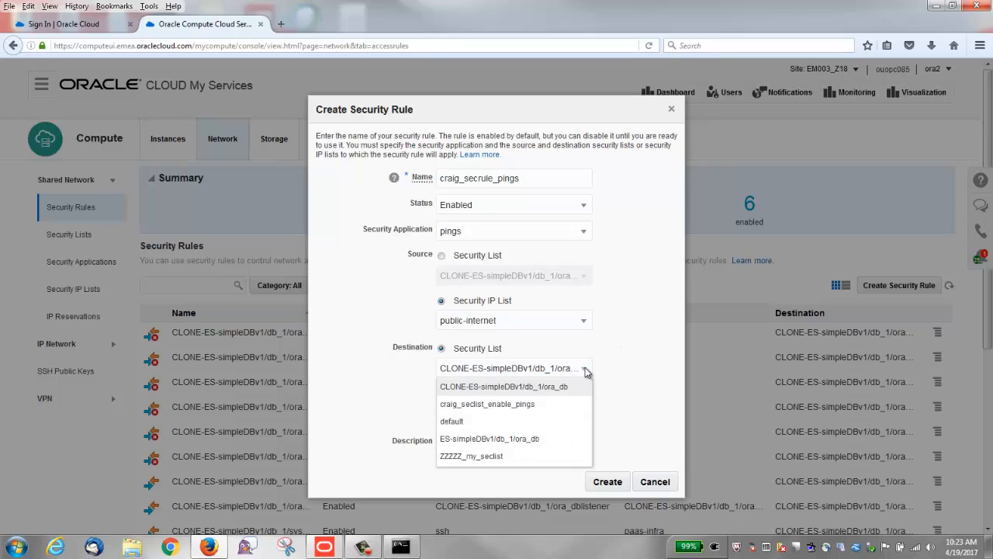
{"action": "left_click", "coordinate": [548, 403]}
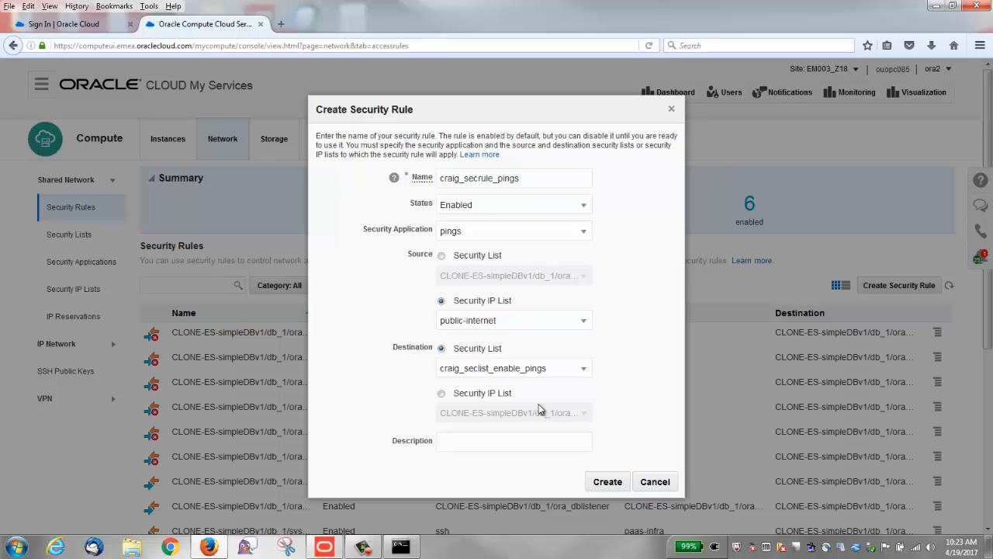
Step: Describe the rule as "Security rule to allow my computer to ping the instance." and create it
{"action": "left_click", "coordinate": [485, 441]}
{"action": "type", "text": "Security rule to allow my computer"}
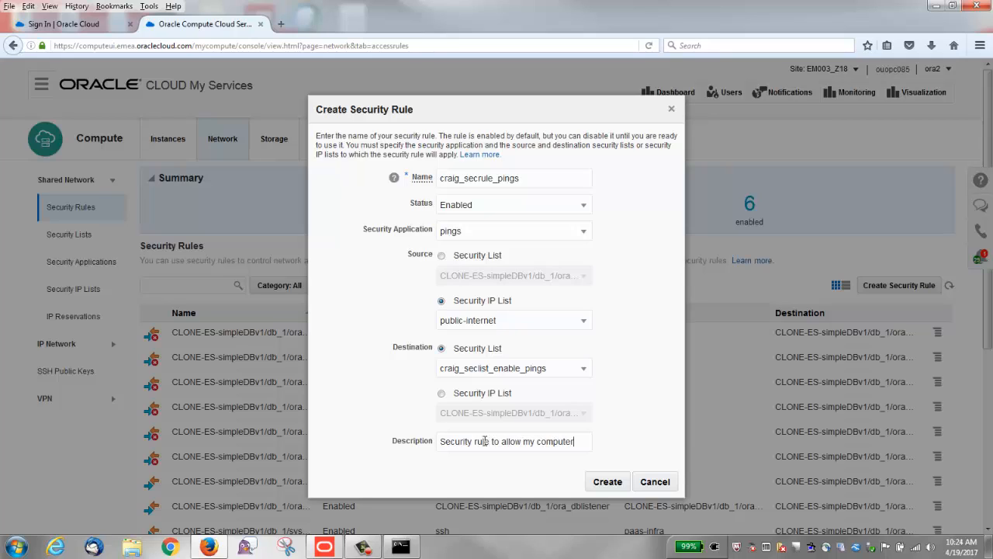
{"action": "type", "text": " to ping the ins"}
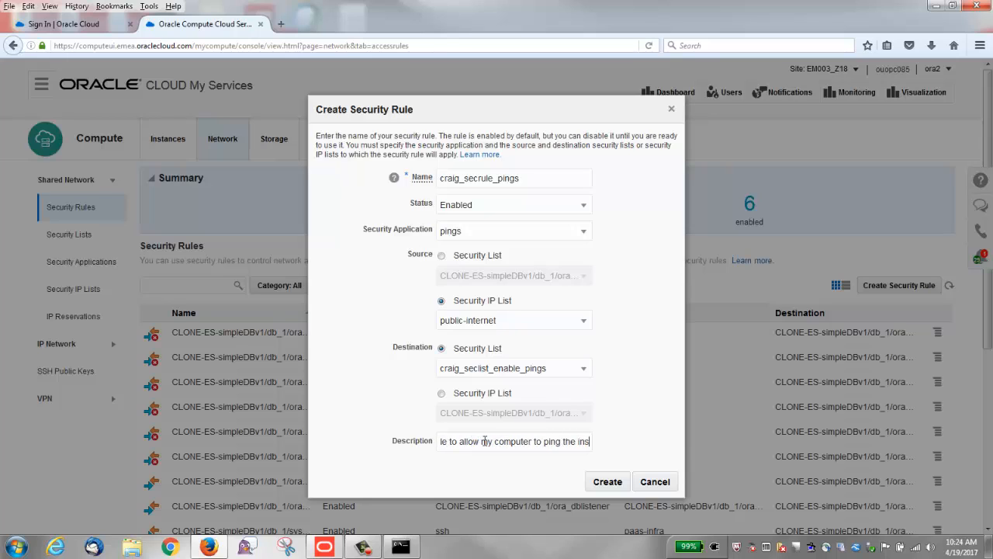
{"action": "type", "text": "tance."}
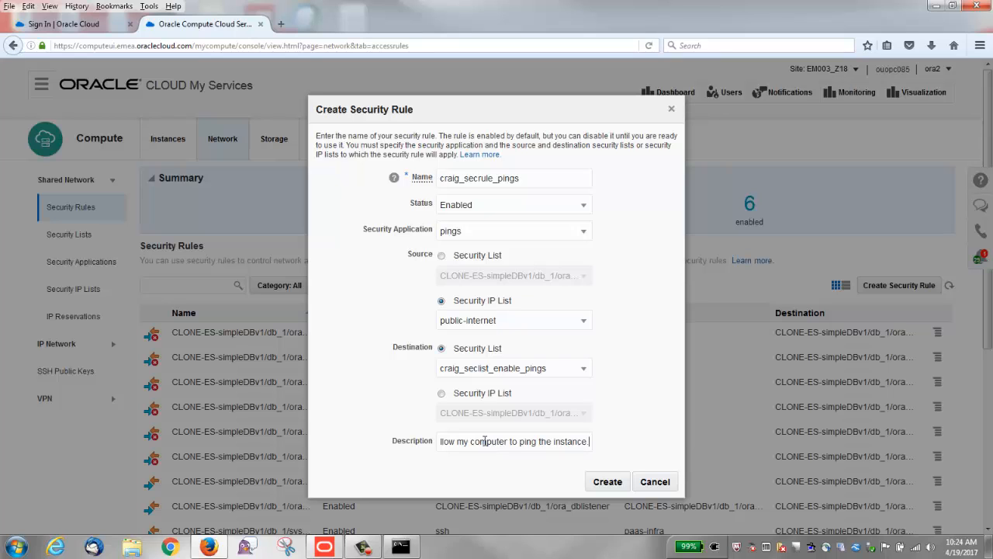
{"action": "left_click", "coordinate": [602, 484]}
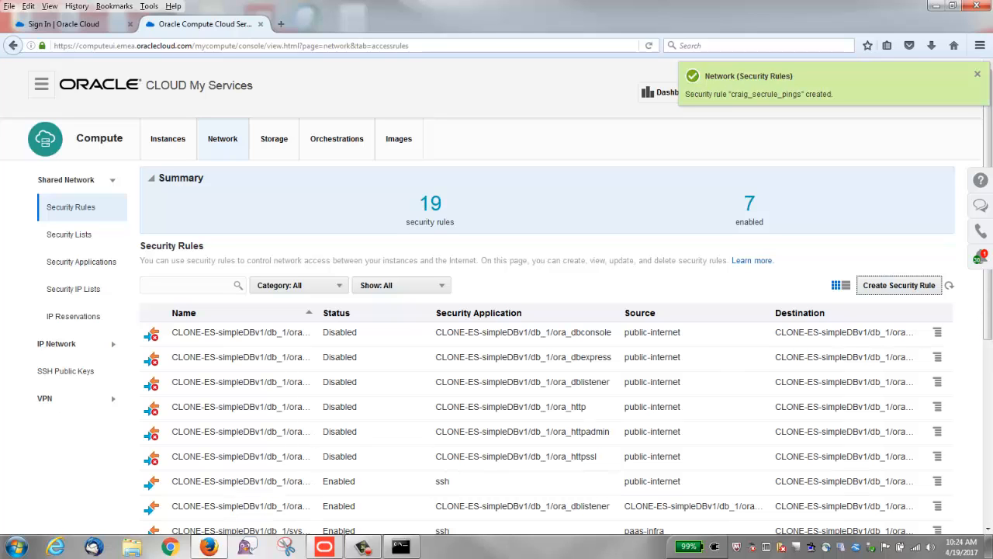
Step: Check the security rules for craig_secrule_pings and the security lists for the rule associated with craig_seclist_enable_pings
{"action": "left_click_drag", "start_coordinate": [989, 310], "coordinate": [990, 432]}
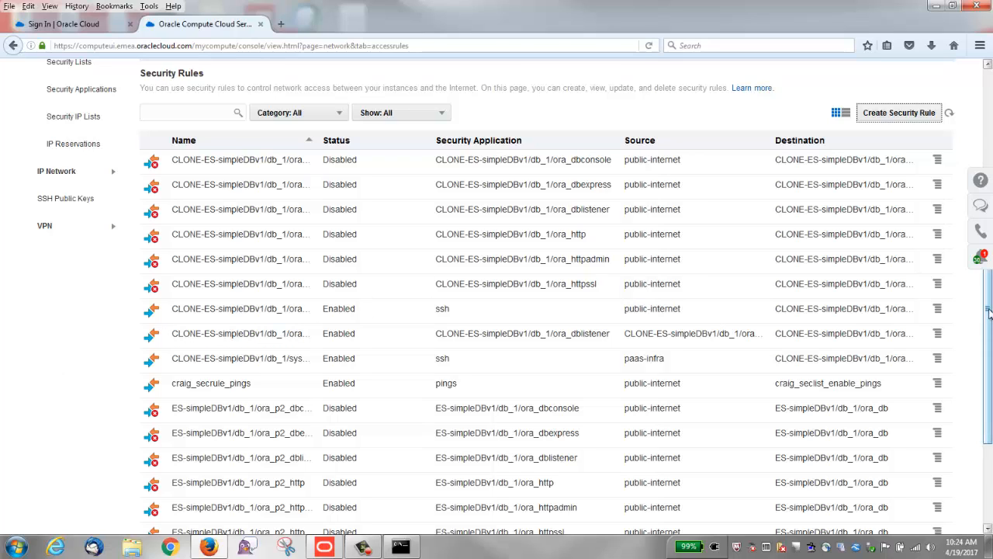
{"action": "left_click_drag", "start_coordinate": [990, 311], "coordinate": [964, 184]}
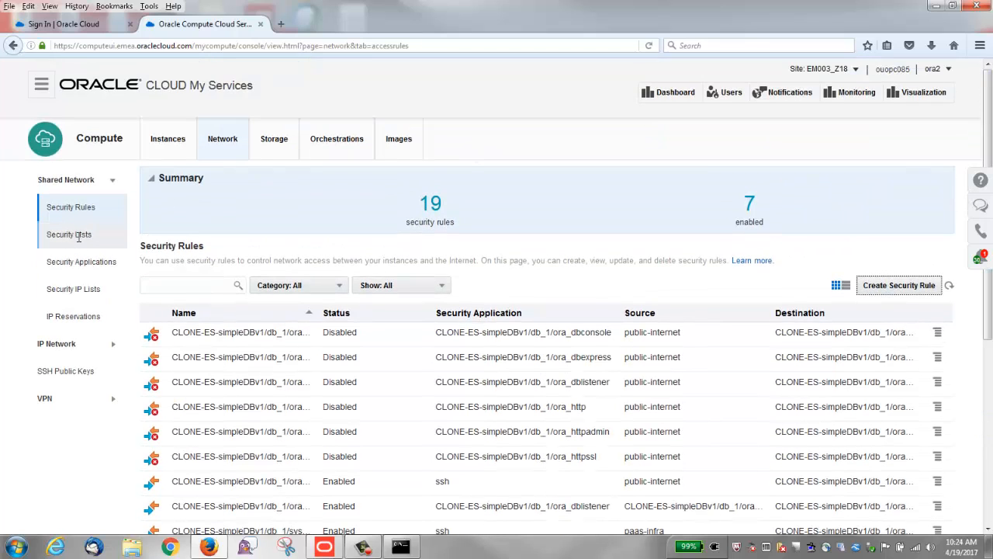
{"action": "left_click", "coordinate": [79, 236]}
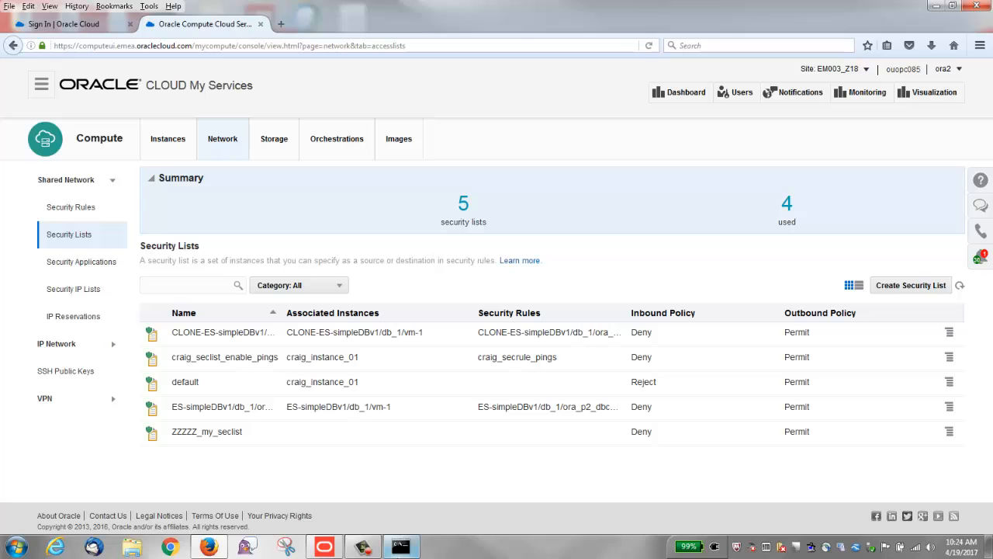
Step: Switch to the Command Prompt and ping 141.144.32.45 again
{"action": "left_click", "coordinate": [403, 547]}
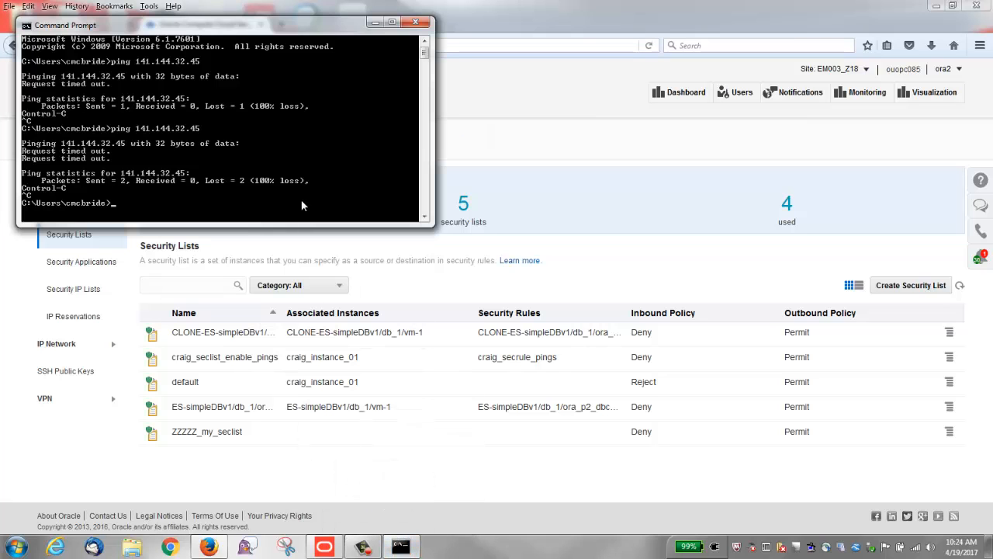
{"action": "key", "text": "Up"}
{"action": "key", "text": "Return"}
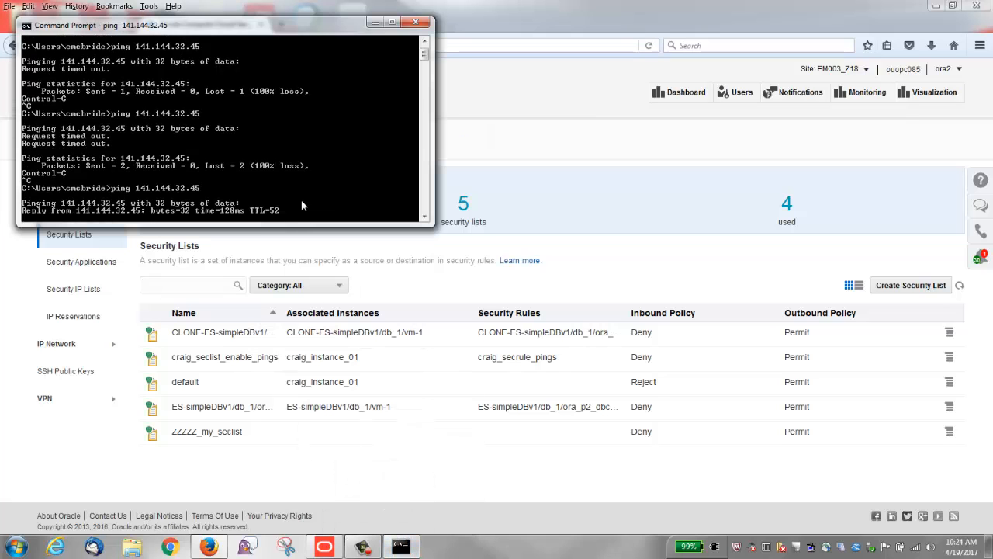